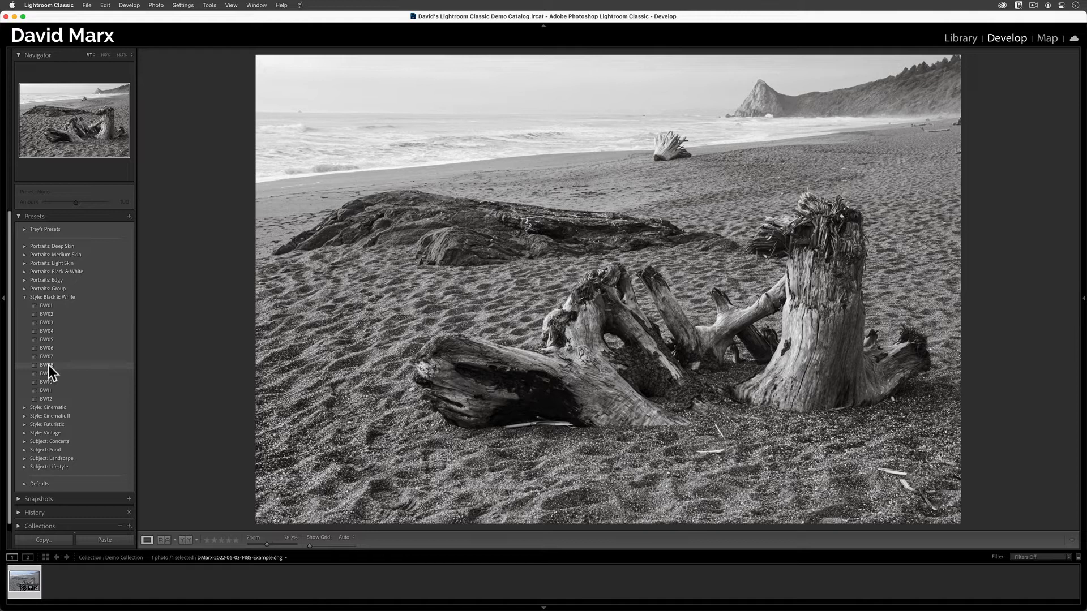
- Apply the BW08 preset, show its develop settings, then expand Presets and the Style: Black & White group
click(48, 366)
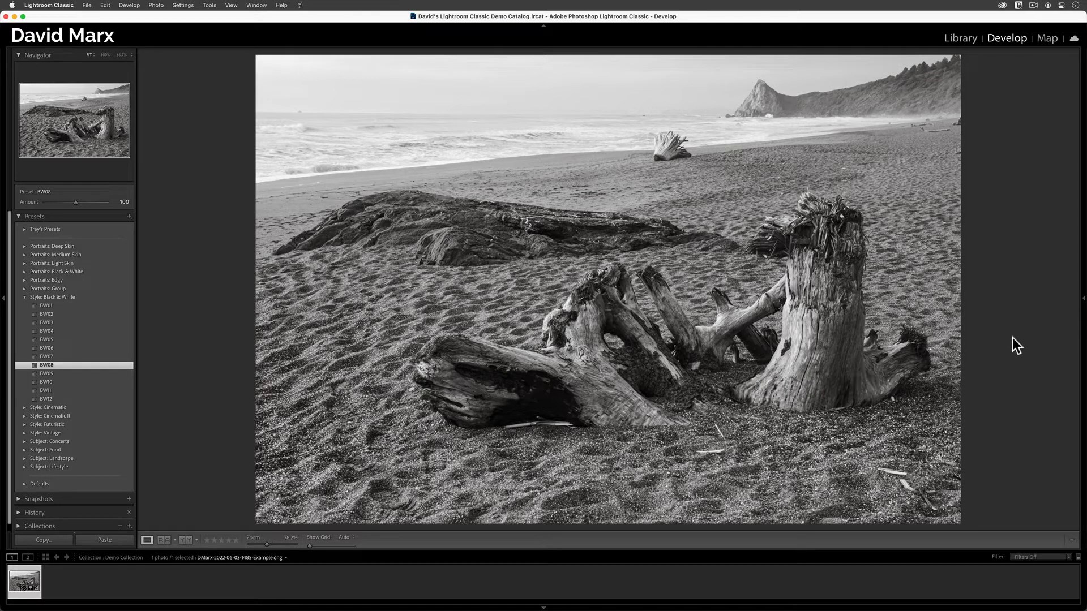
click(1083, 302)
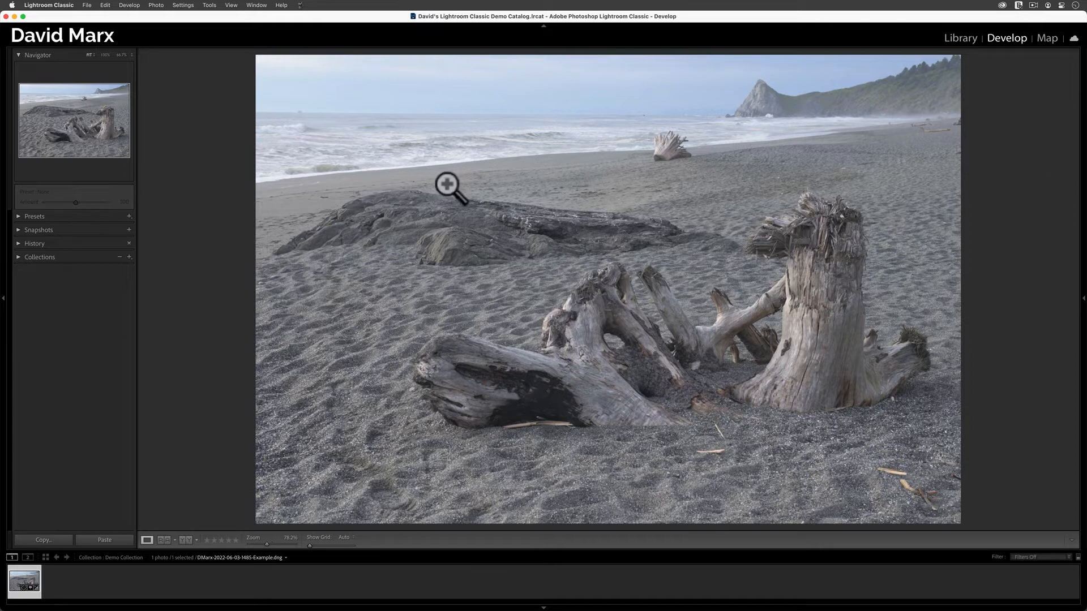
click(19, 216)
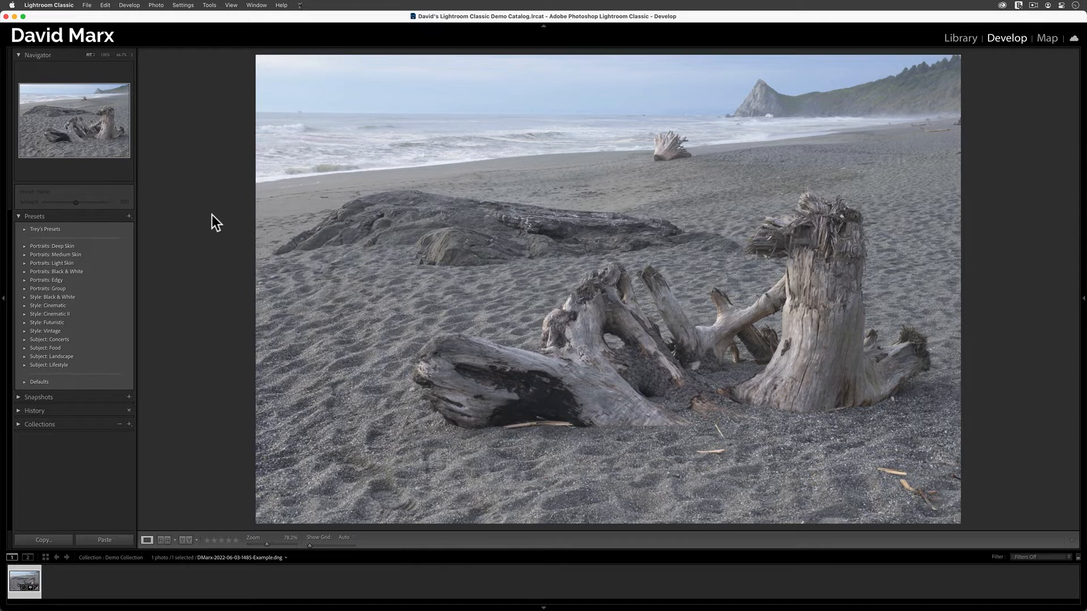
click(25, 297)
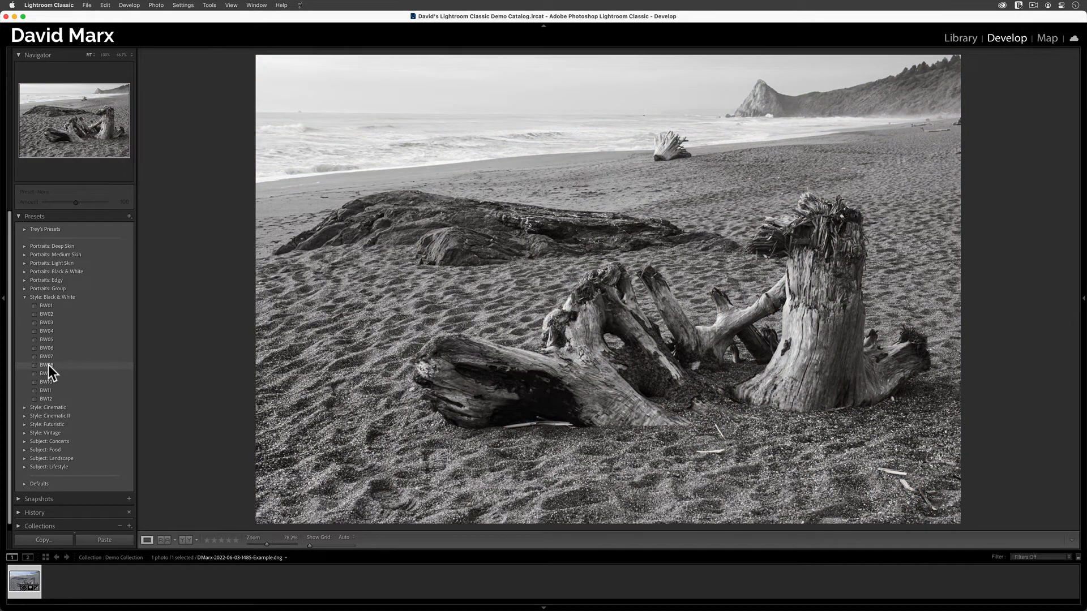
- Apply the BW08 black-and-white preset and reveal its develop adjustment panels
click(48, 366)
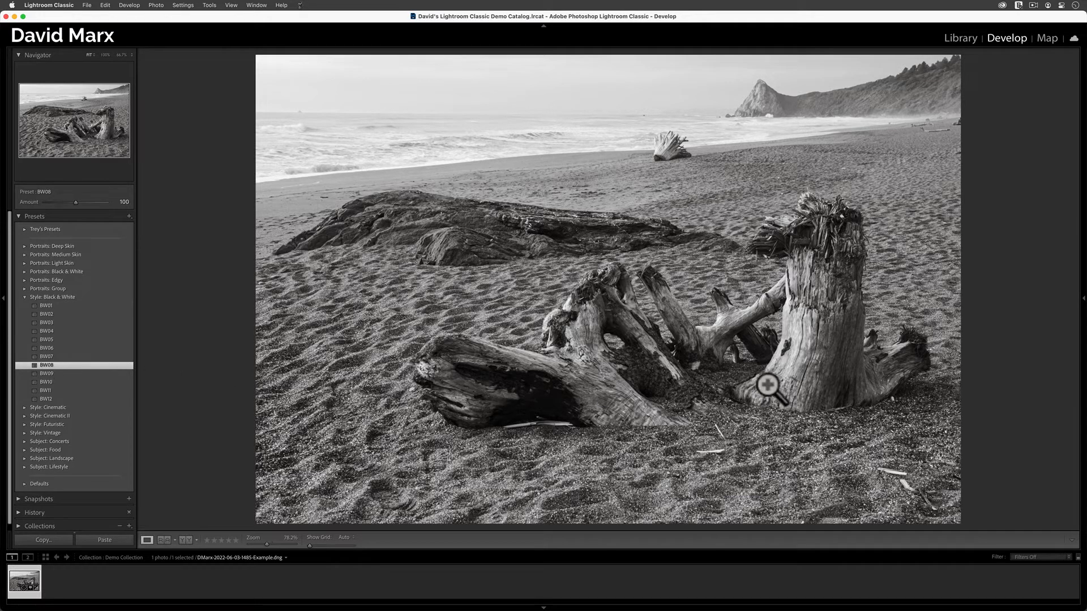
click(1083, 301)
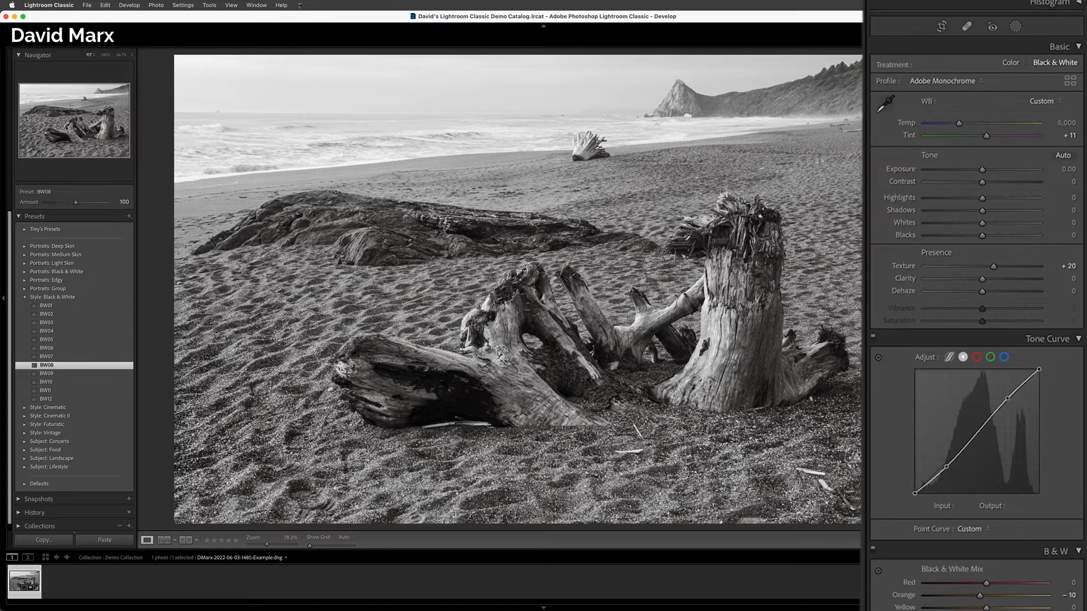
click(979, 84)
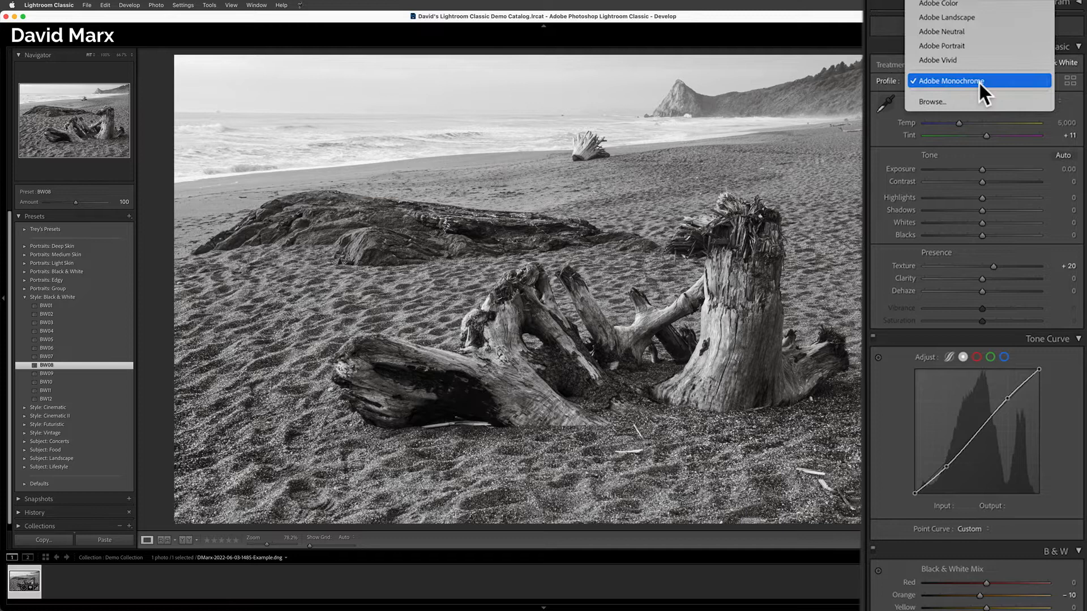
click(978, 81)
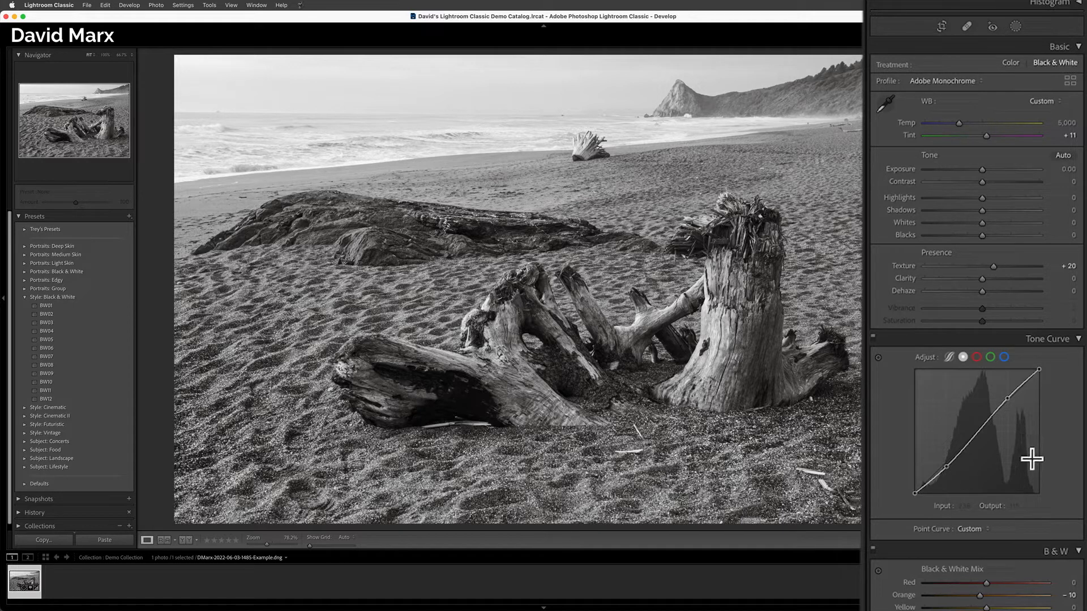
scroll(1019, 426, down, 5)
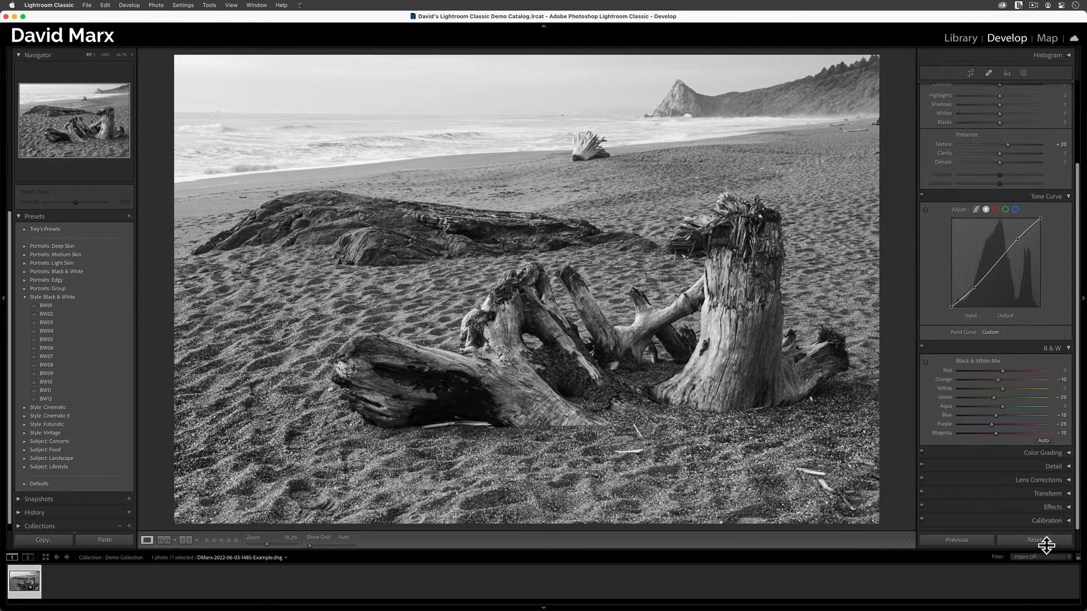
- Reset the photo to colour, then apply the sepia BW03 preset at full amount
click(1037, 540)
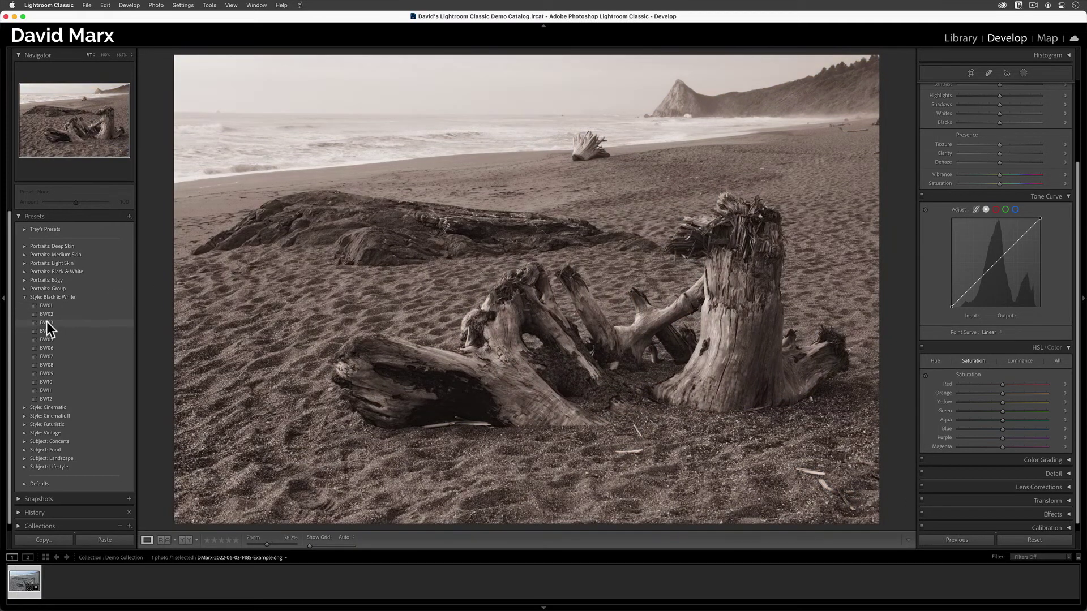
click(47, 322)
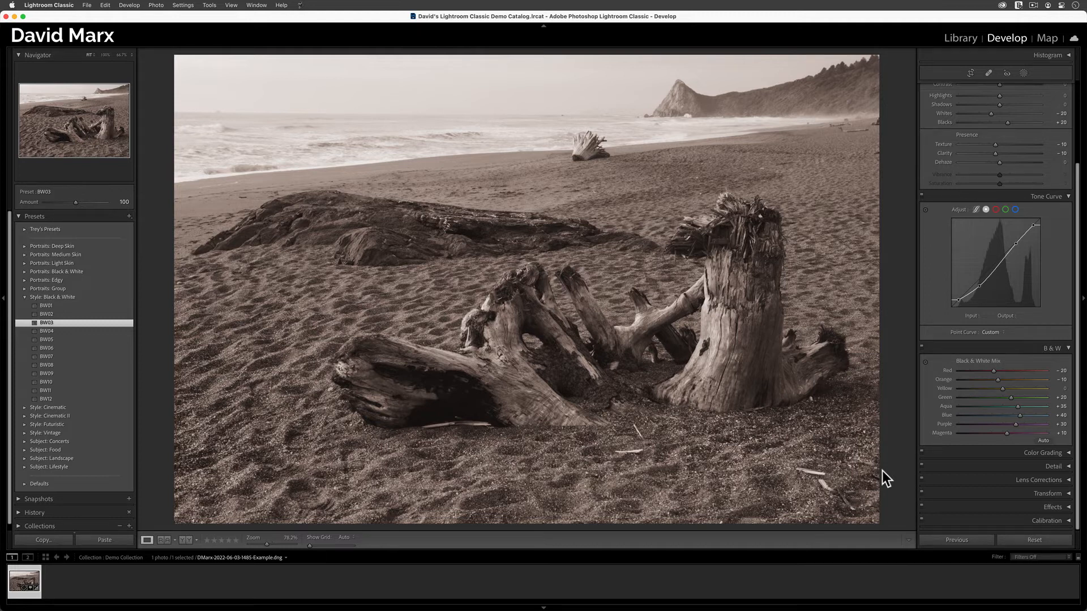
- Collapse Navigator, raise then lower the BW03 Amount slider, and reset the photo to colour
click(20, 56)
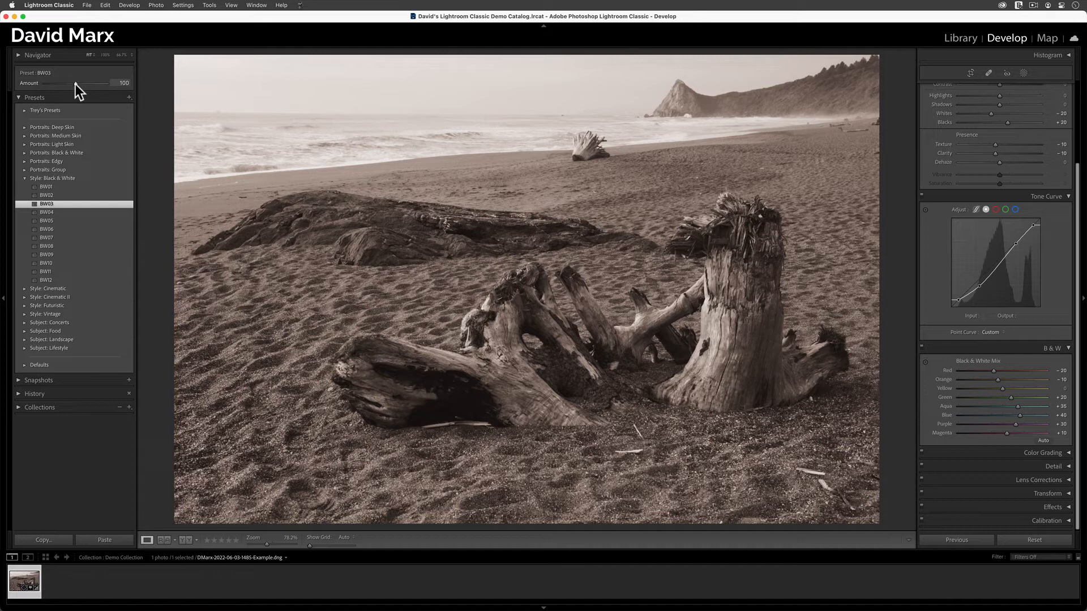
drag(76, 83, 82, 85)
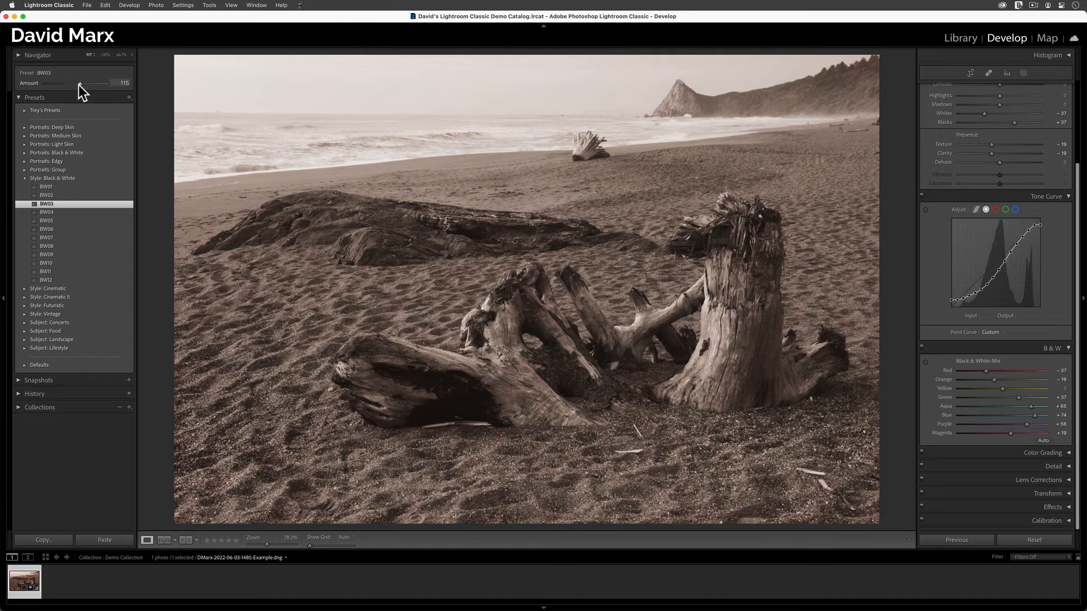
drag(78, 85, 59, 86)
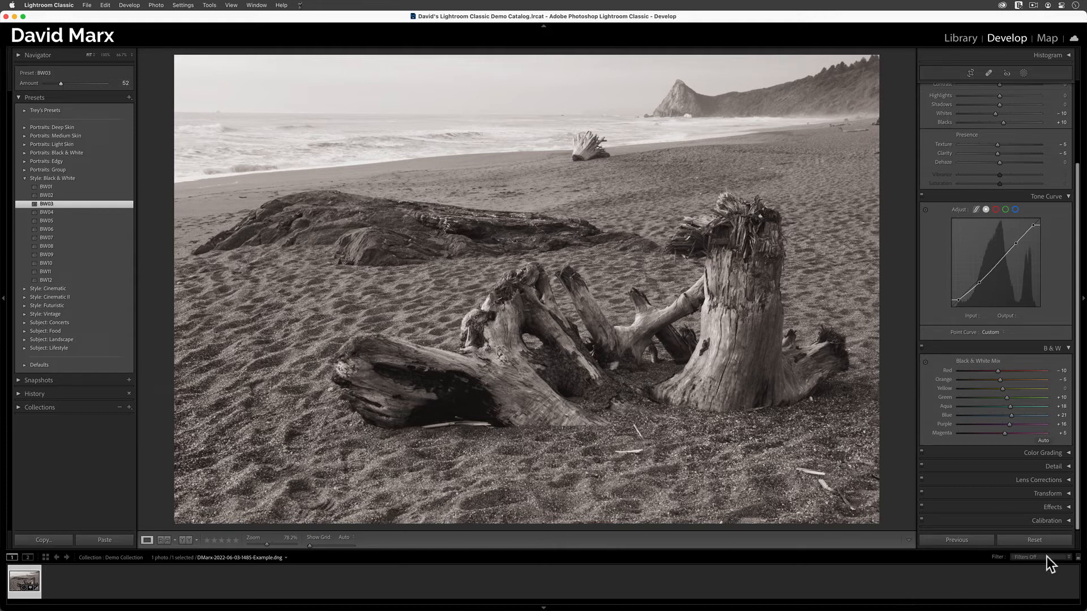
click(1034, 540)
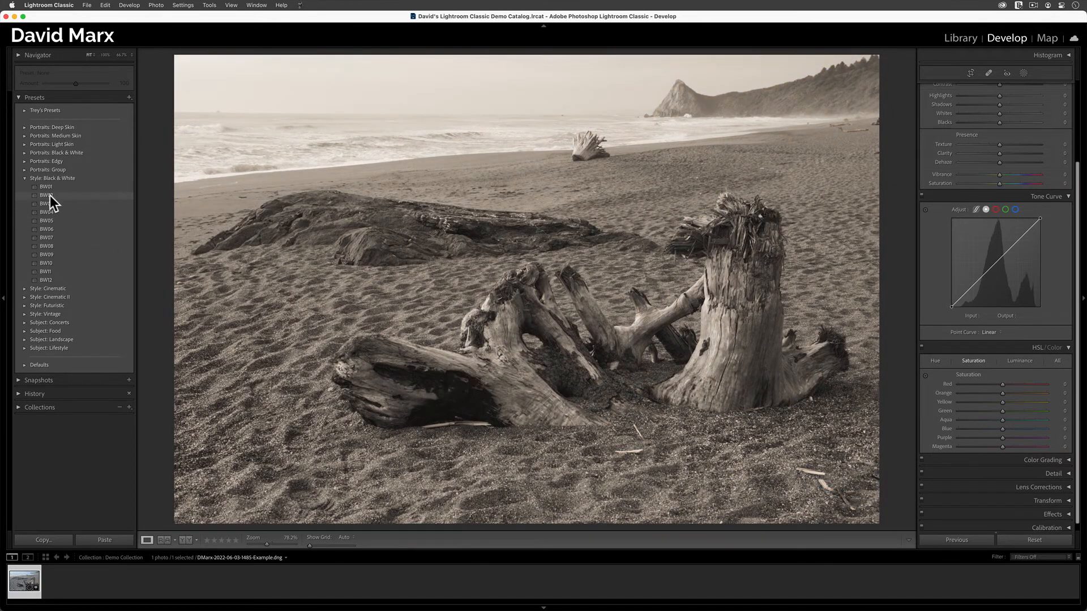
- Apply the sepia BW02 preset at amount 63 and collapse the Style: Black & White folder
click(49, 195)
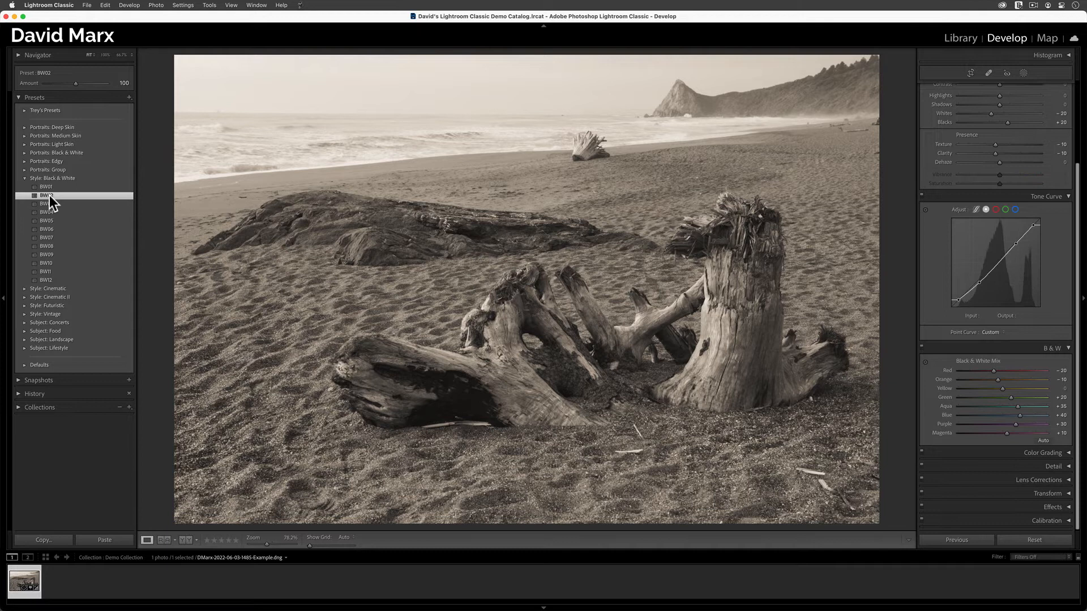
click(76, 83)
click(25, 177)
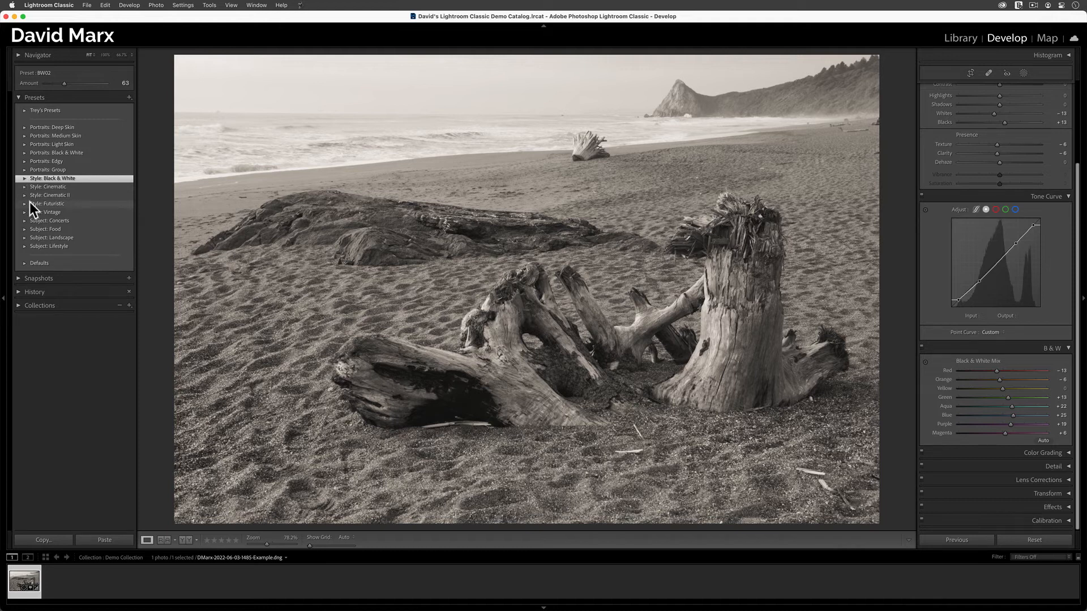
- Restore colour via Adobe Default then Camera Settings defaults, and expand Trey's Presets
click(23, 262)
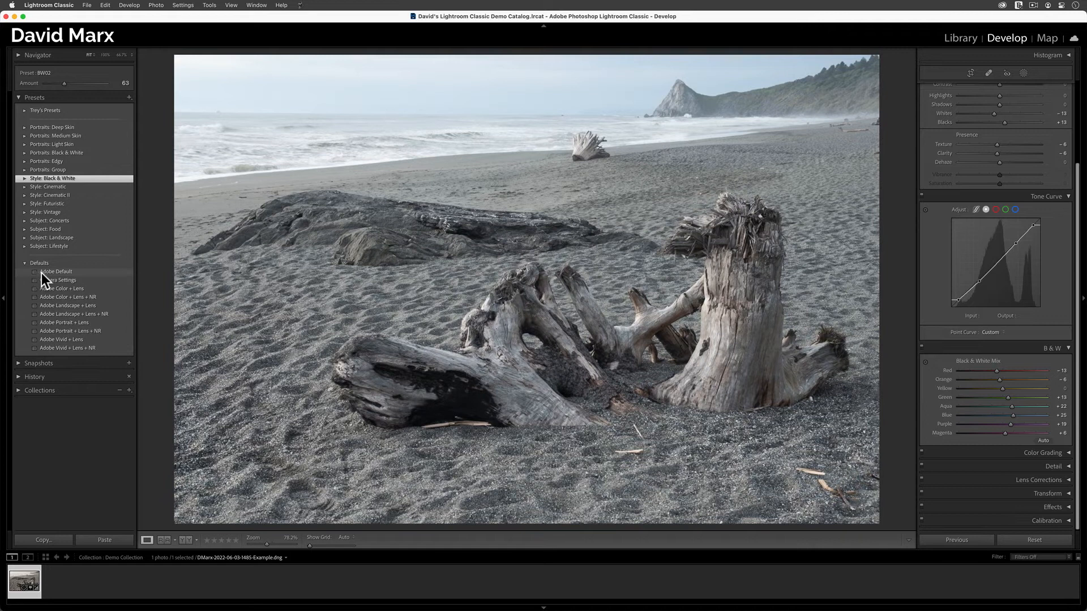
click(42, 272)
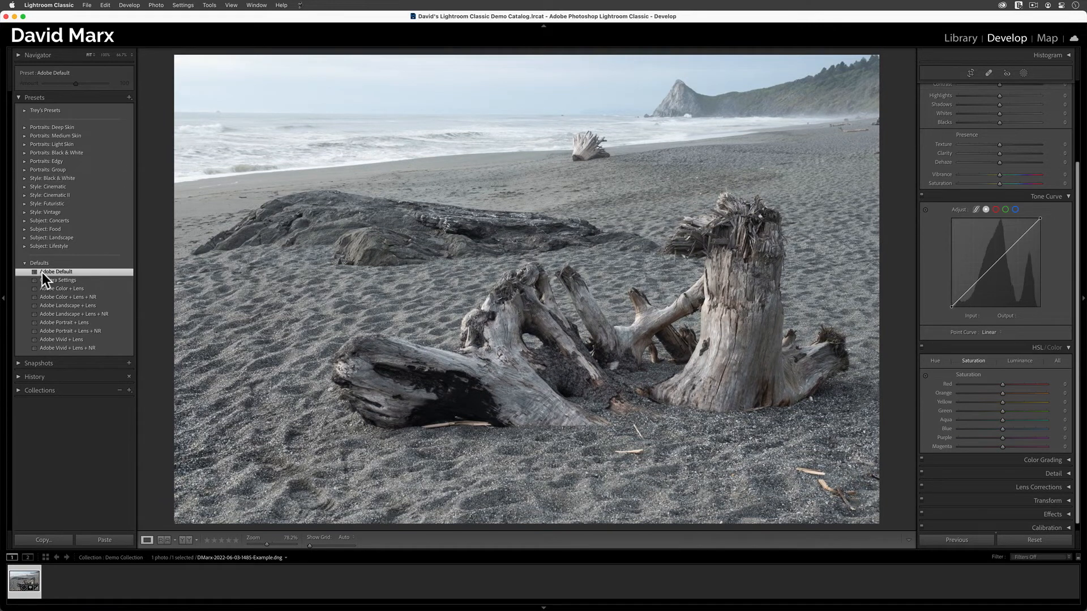
click(45, 279)
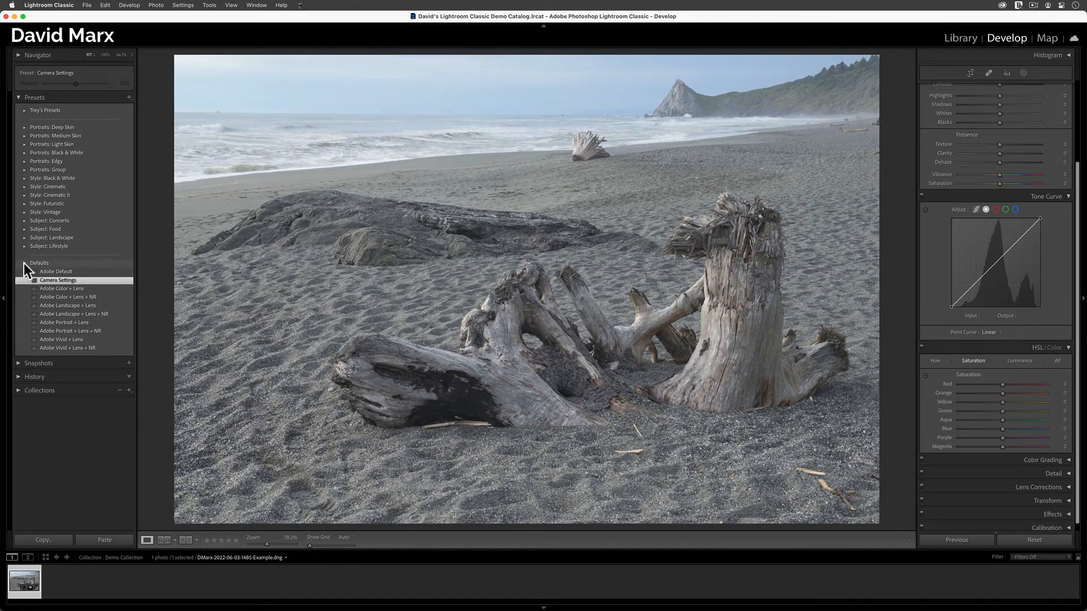
click(25, 263)
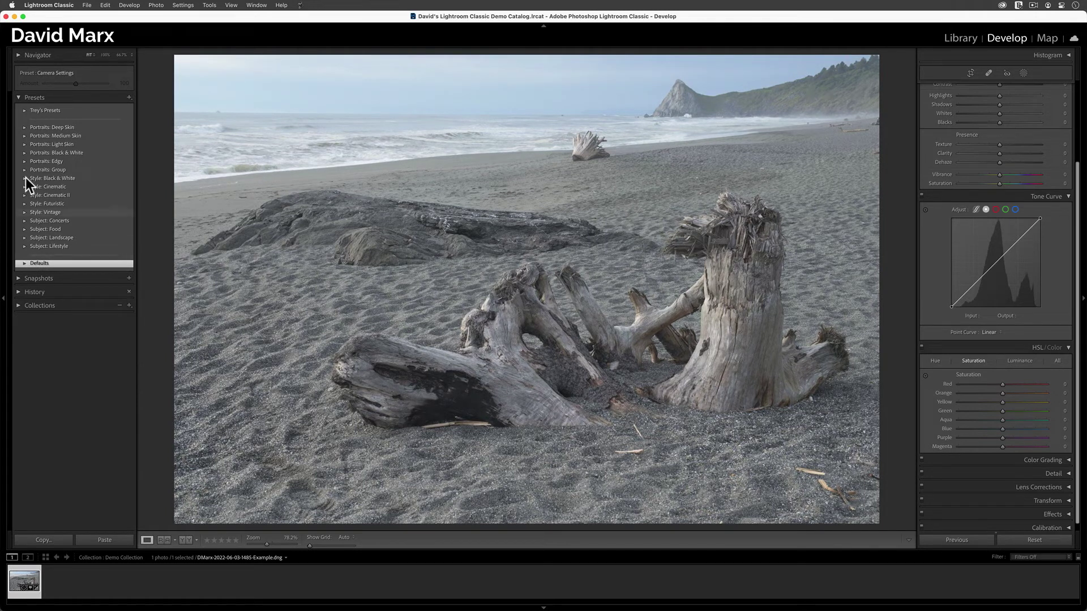
click(23, 111)
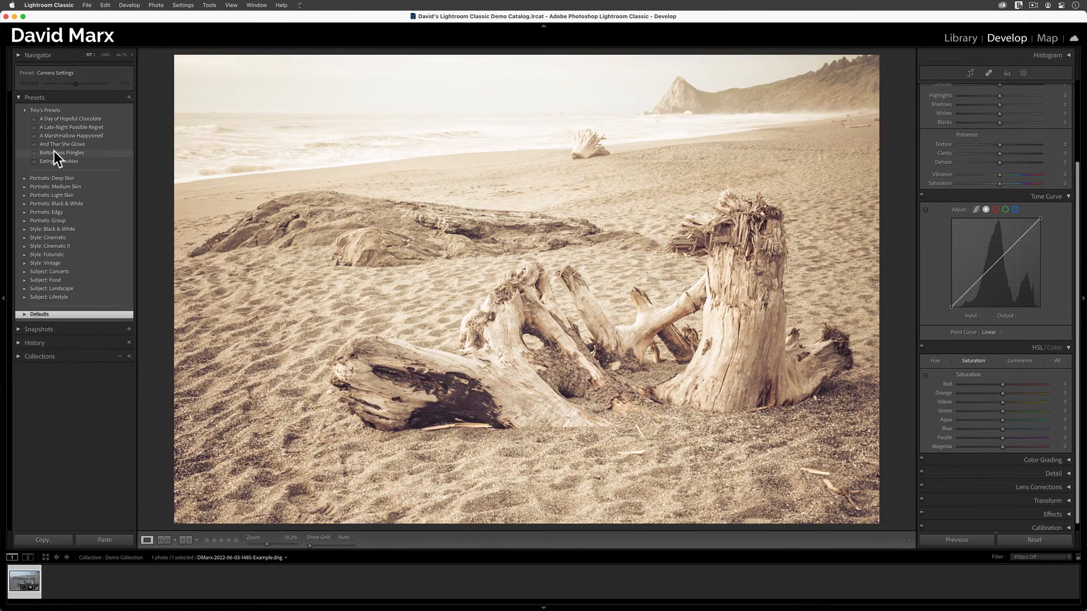
- Apply the Bottomless Pringles preset and lower Exposure from +1.40 to -0.05
click(53, 153)
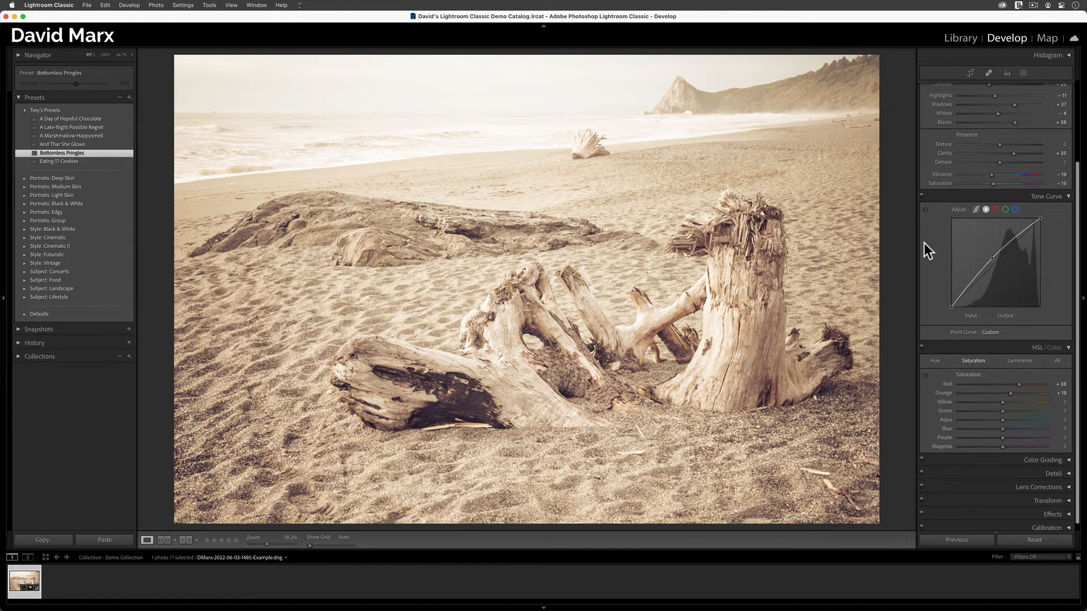
scroll(1014, 147, up, 3)
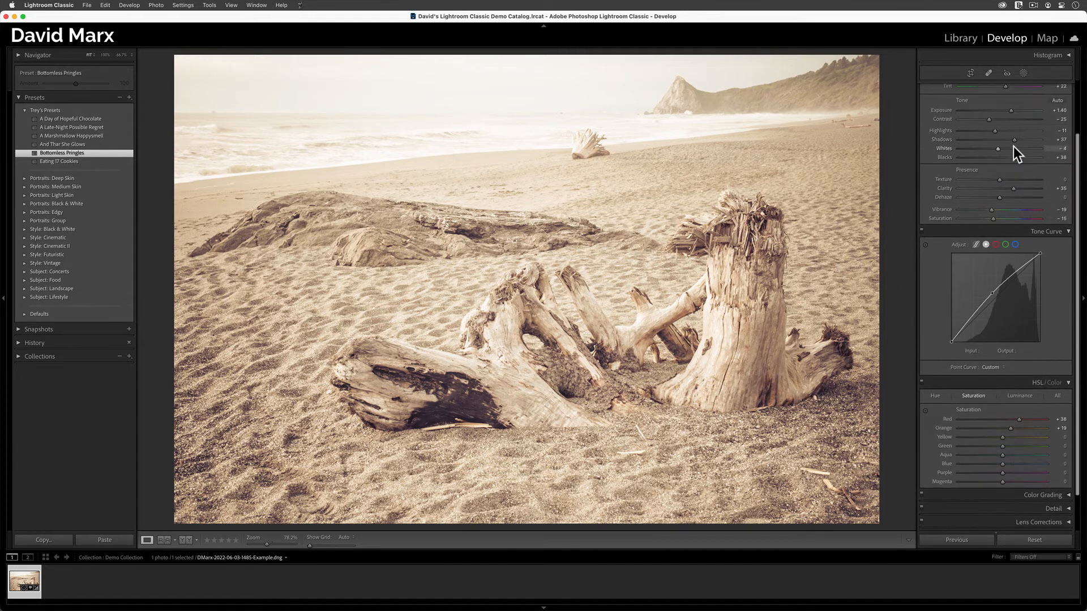
drag(1013, 116, 1001, 117)
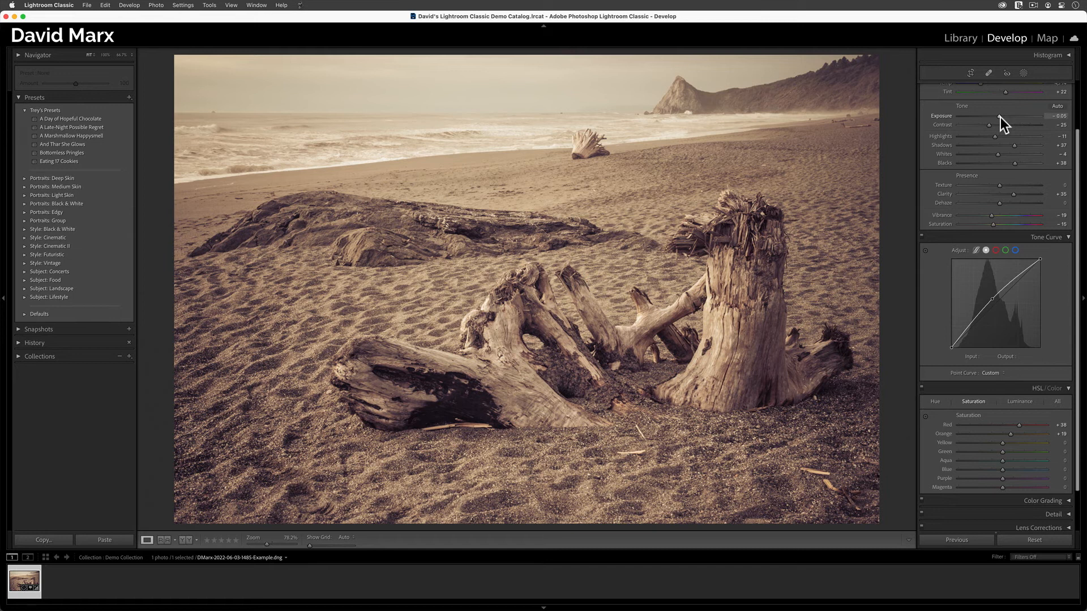
- Expand Style: Black & White and apply the sepia BW02 preset at amount 81
click(24, 229)
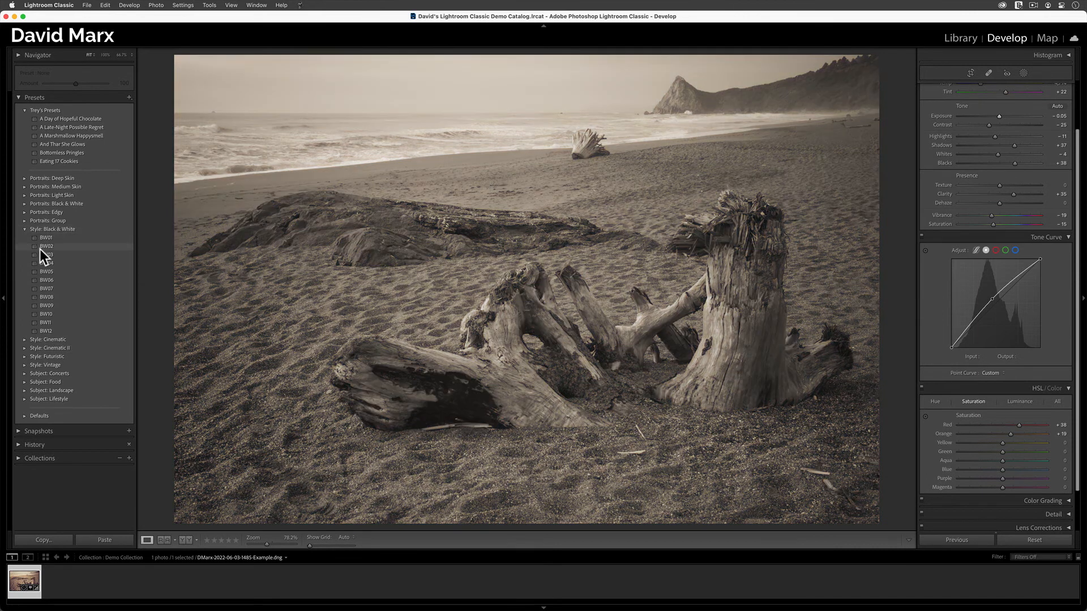
click(41, 246)
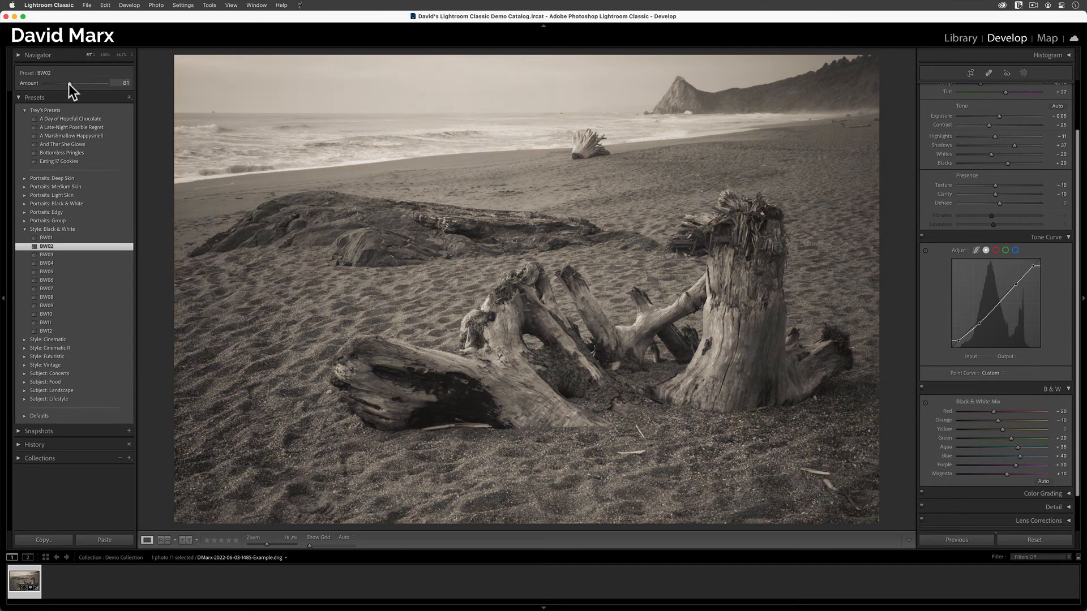